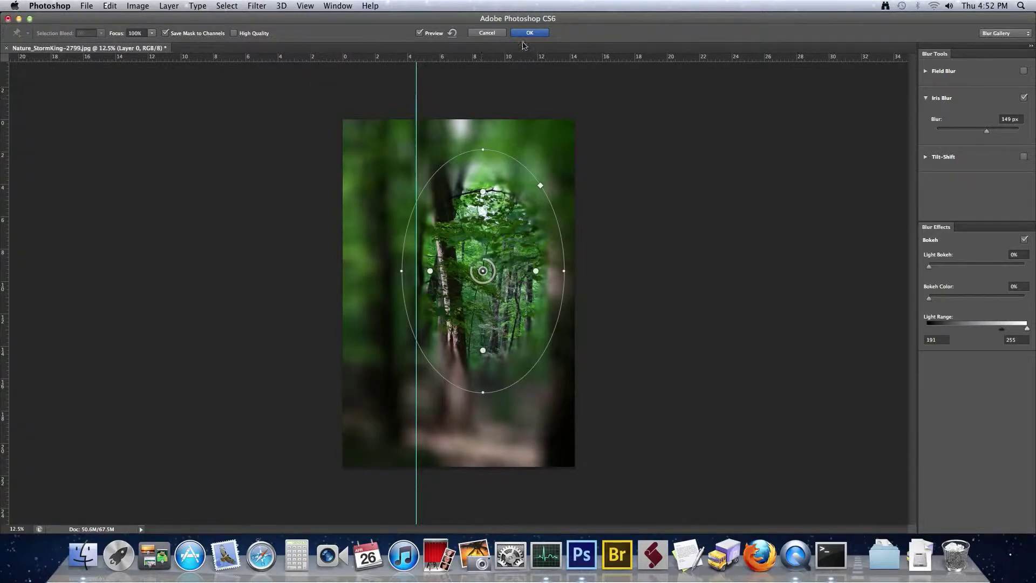
Apply the Iris Blur and load the Blur Mask channel as a selection for the layer.
click(529, 34)
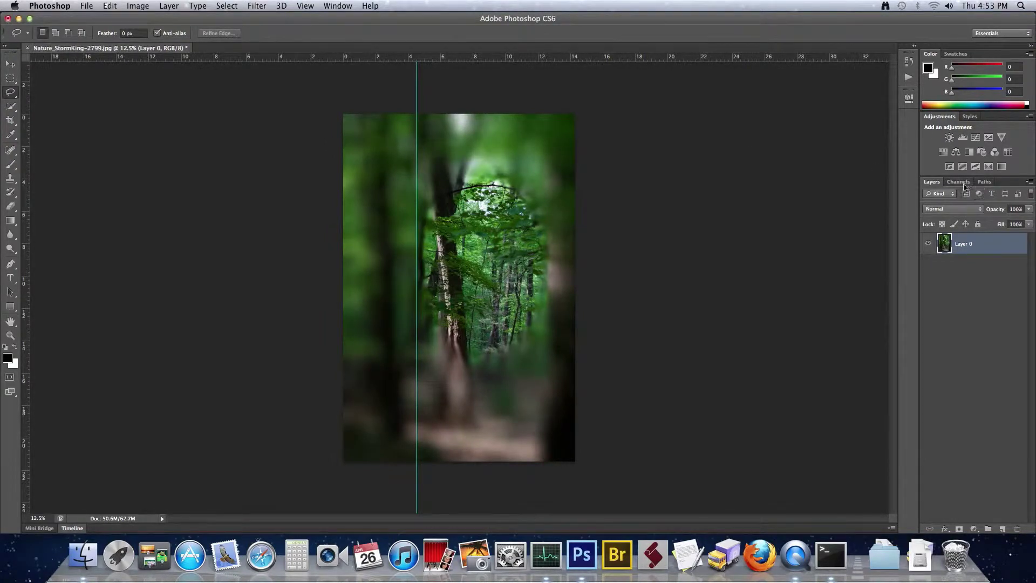
click(962, 184)
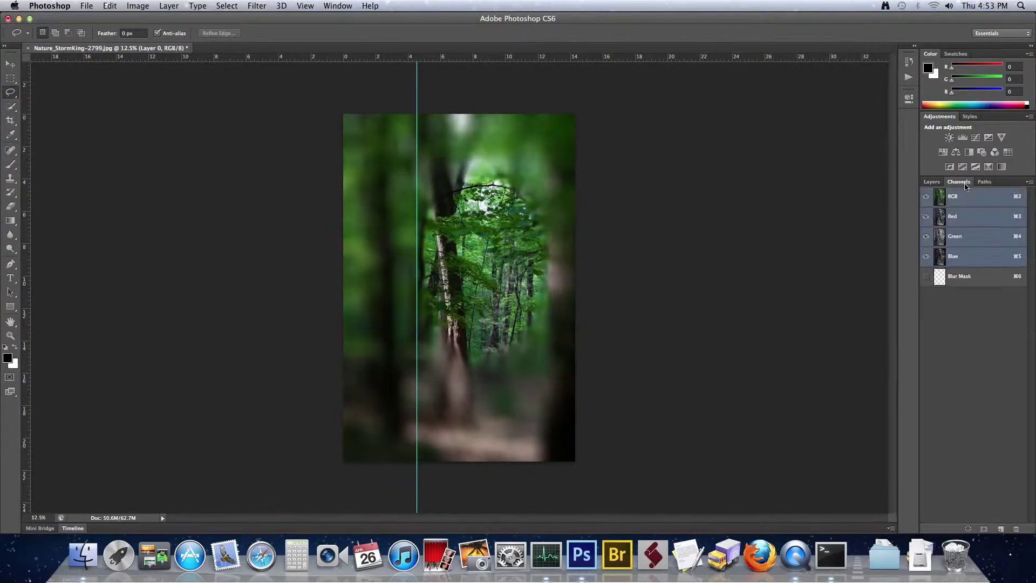
super+click(963, 280)
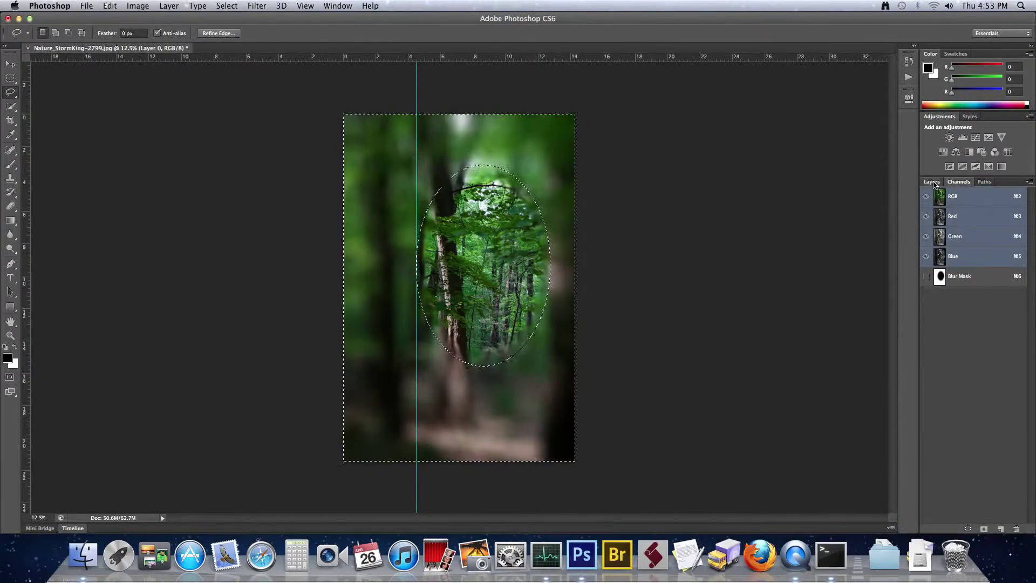
click(932, 182)
Add 25.98% uniform monochromatic noise to the selected blurred area and deselect.
click(254, 6)
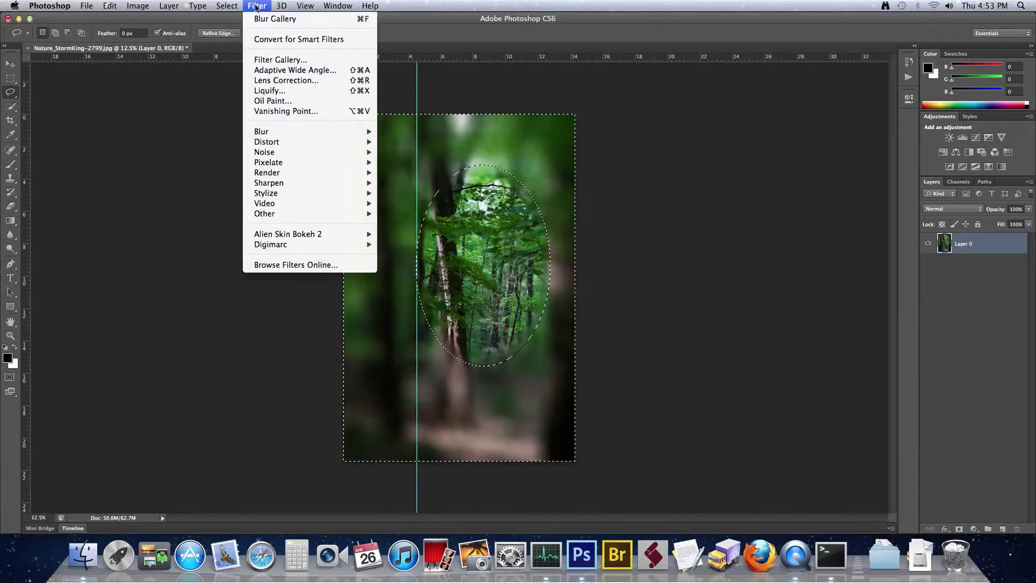
mouse_move(302, 152)
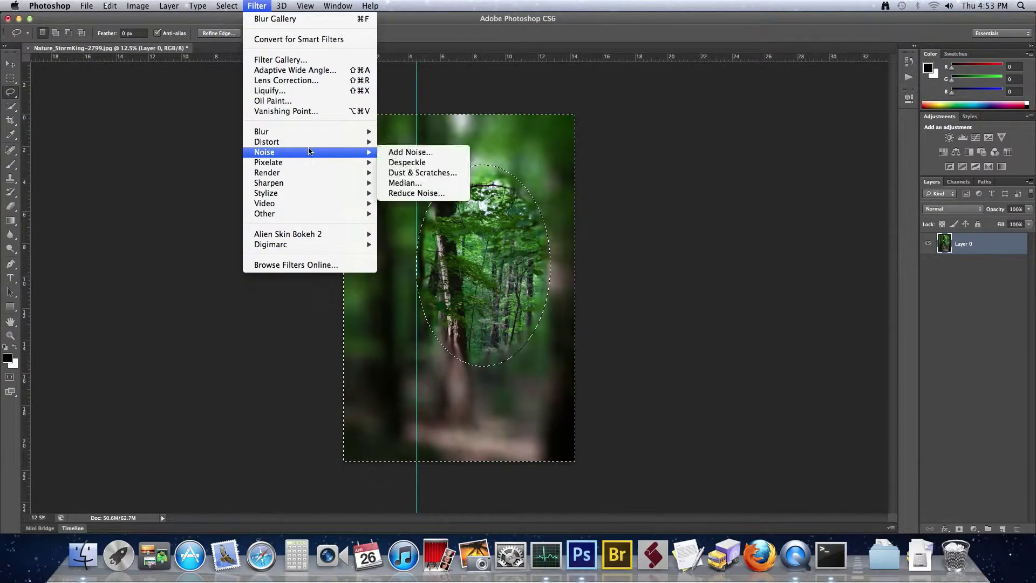
click(410, 153)
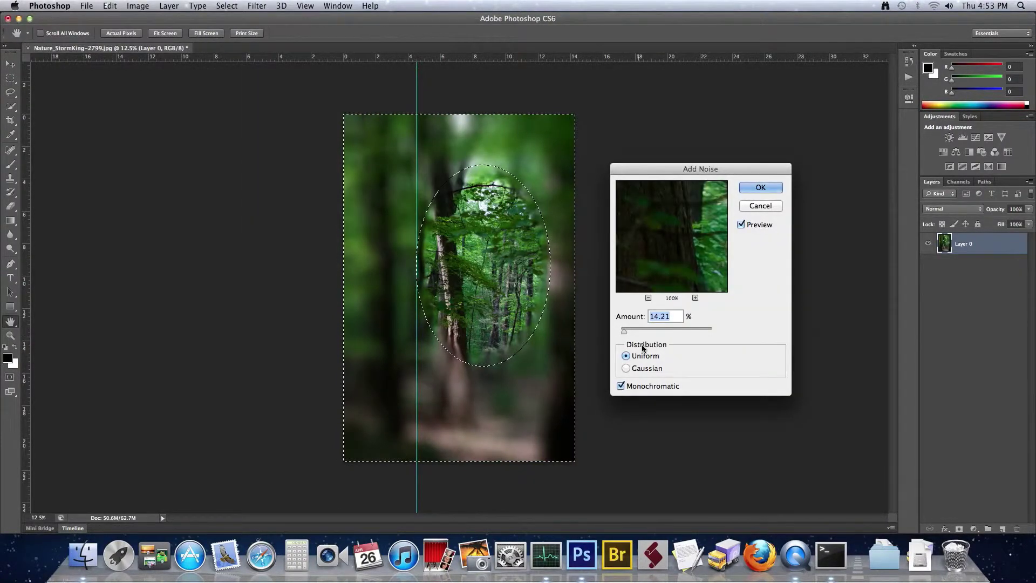
mouse_move(625, 331)
mouse_down()
mouse_move(643, 331)
mouse_move(628, 333)
mouse_up()
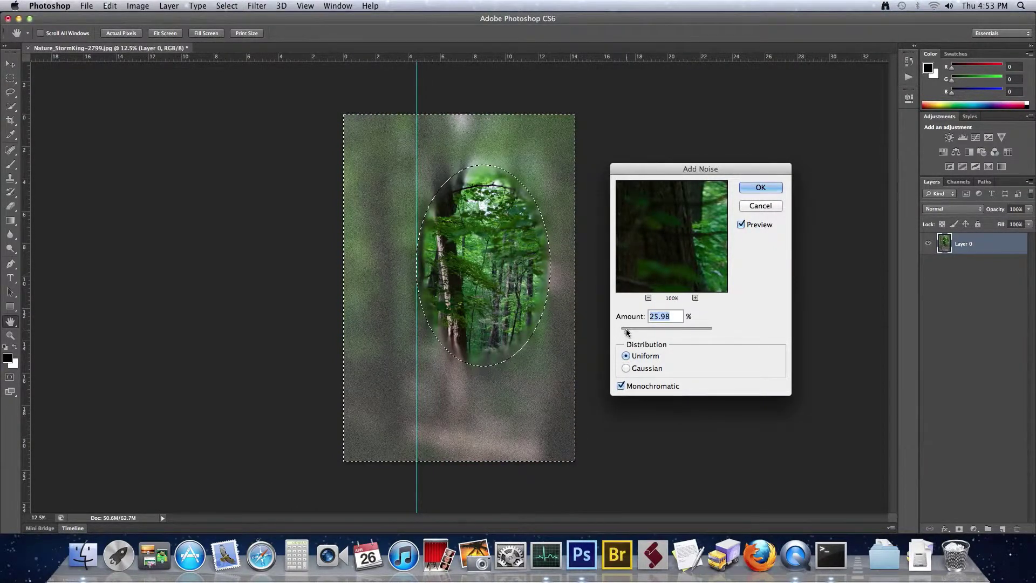
click(758, 189)
key(super+d)
Examine the added grain around the border between the blurred and sharp areas up close.
key(z)
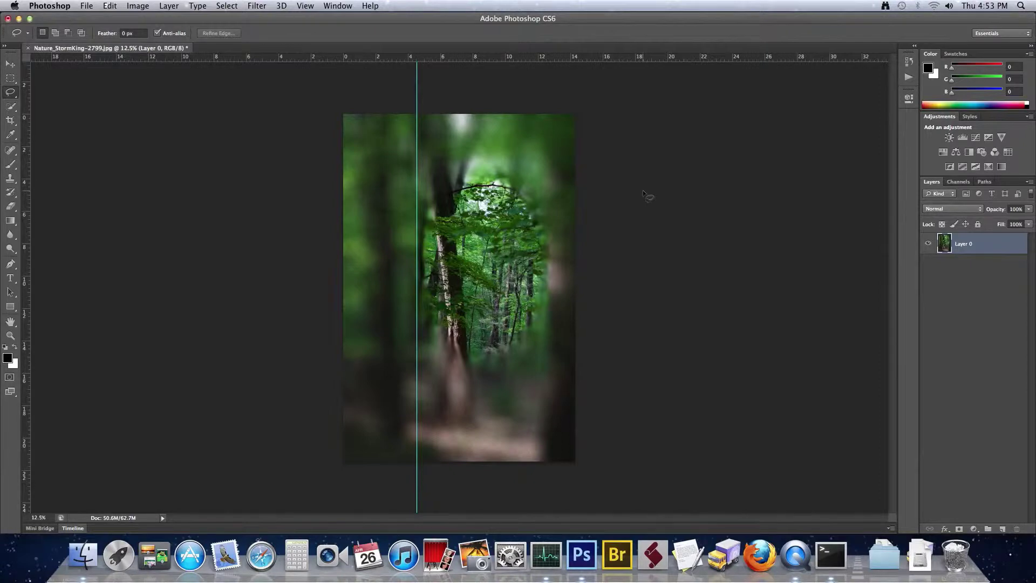
click(493, 176)
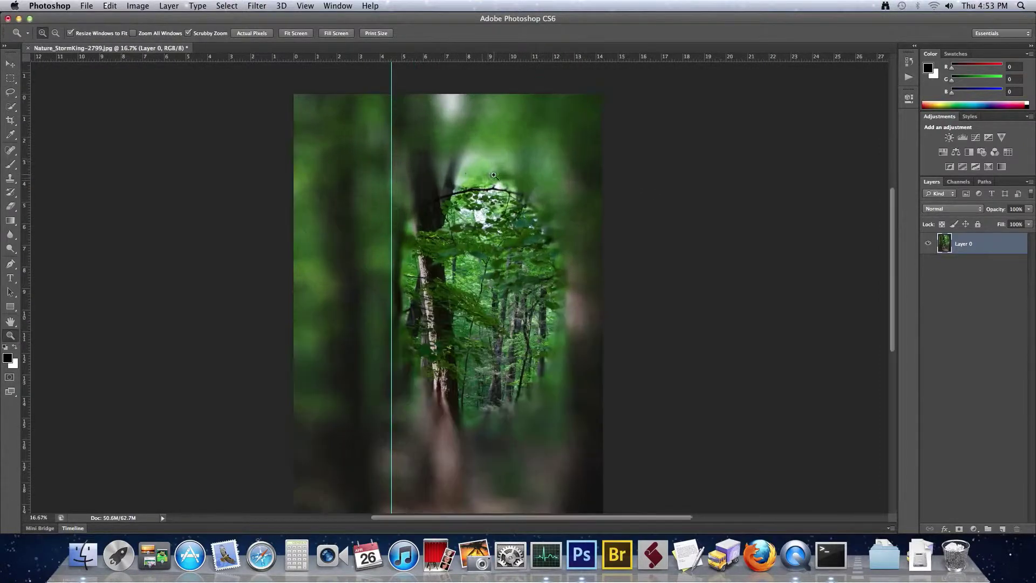
click(454, 179)
click(453, 180)
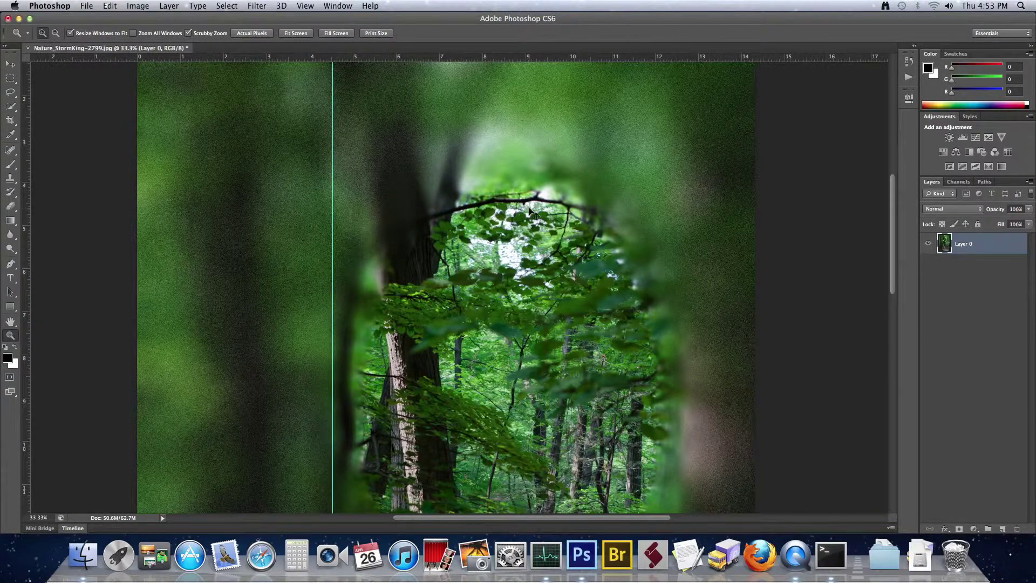
key(super+0)
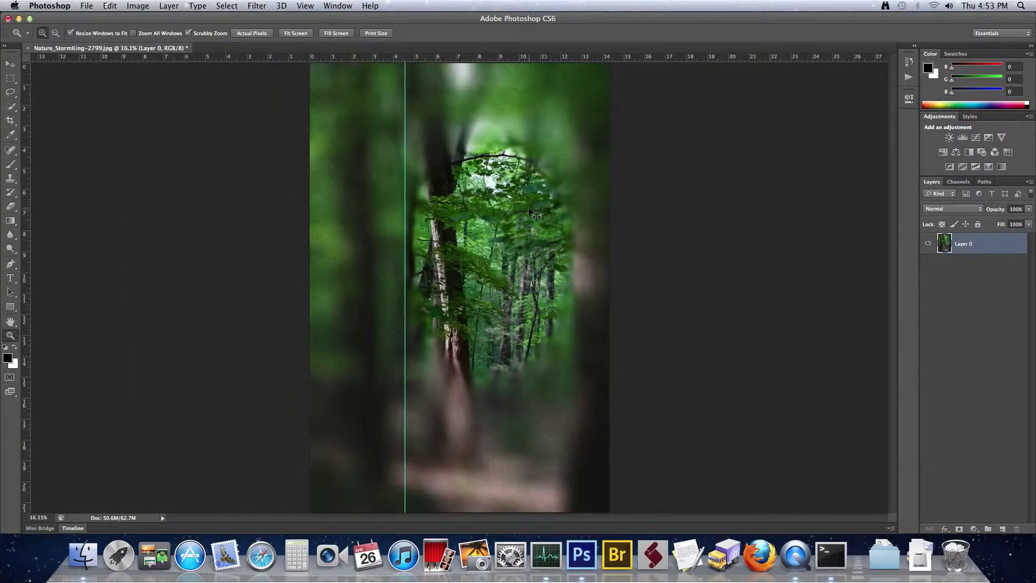
key(super+minus)
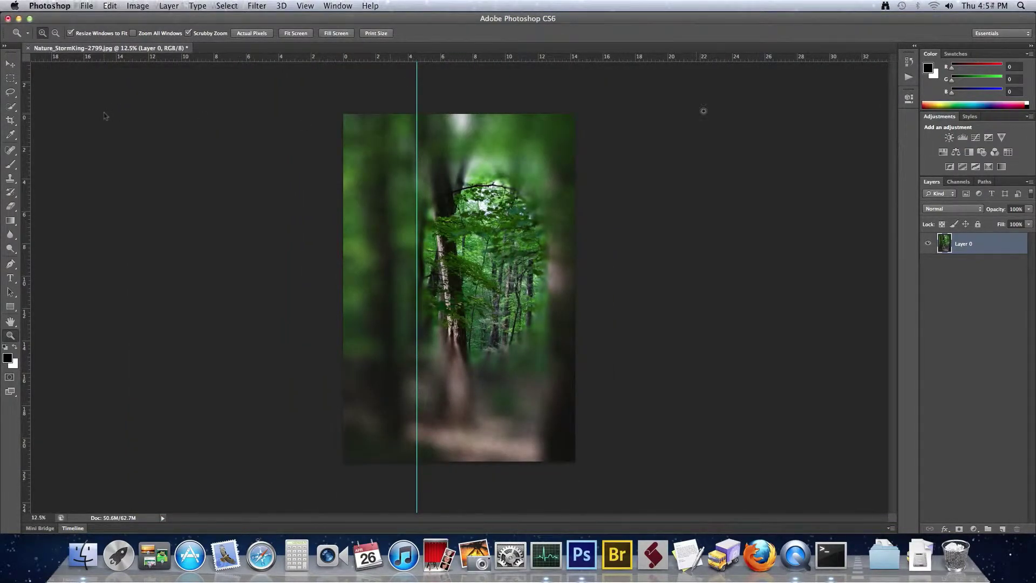
Revert the photo to its opening history snapshot and select the lower trunk of the middle tree with Quick Selection.
click(909, 60)
scroll(803, 80, up, 5)
click(794, 71)
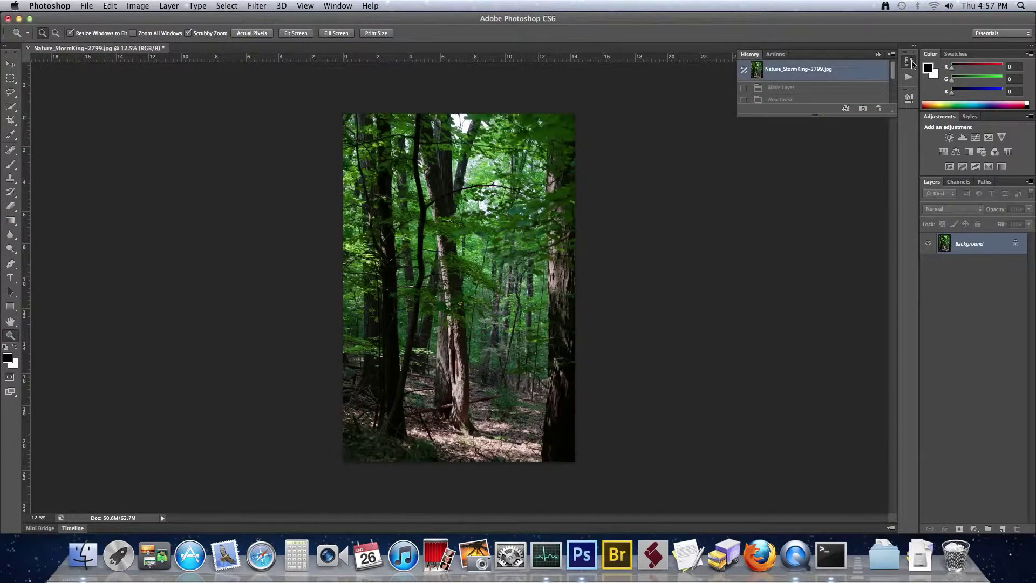
click(909, 60)
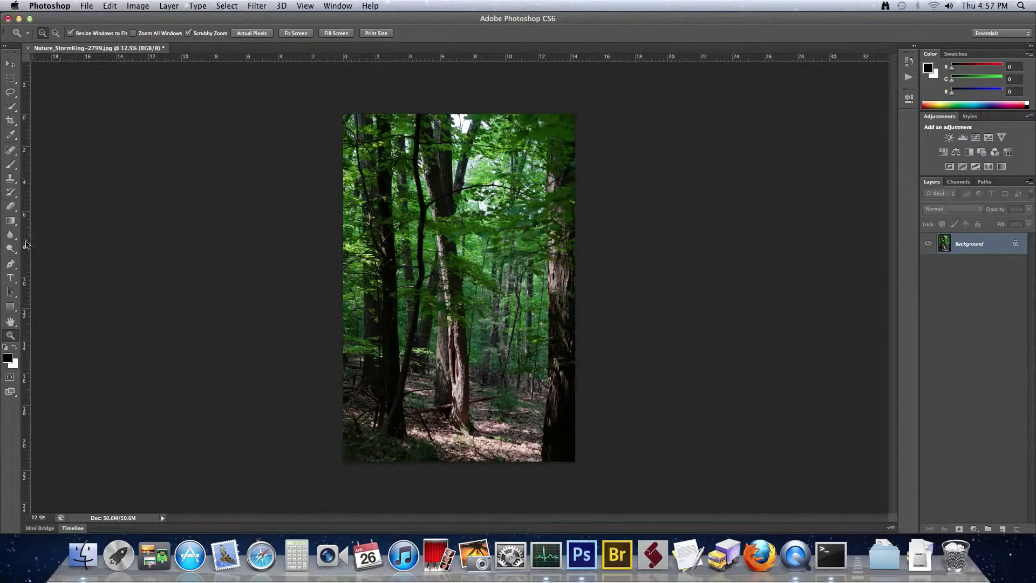
click(10, 106)
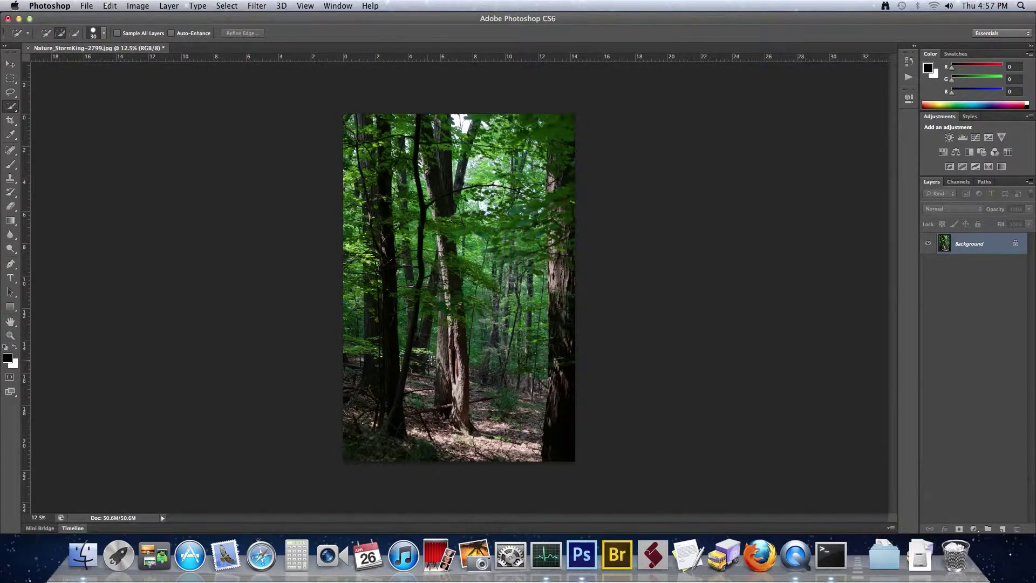
mouse_move(465, 366)
mouse_down()
mouse_move(462, 332)
mouse_move(459, 396)
mouse_up()
Start a Field Blur on the trunk selection with a 48 px blur and check its edges at 100% view.
click(257, 6)
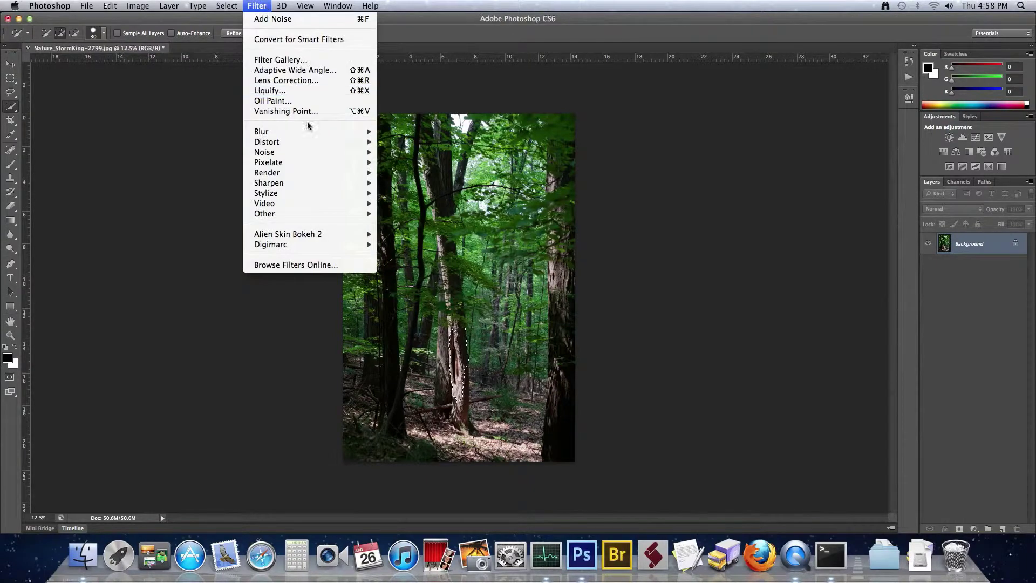
mouse_move(344, 132)
click(409, 131)
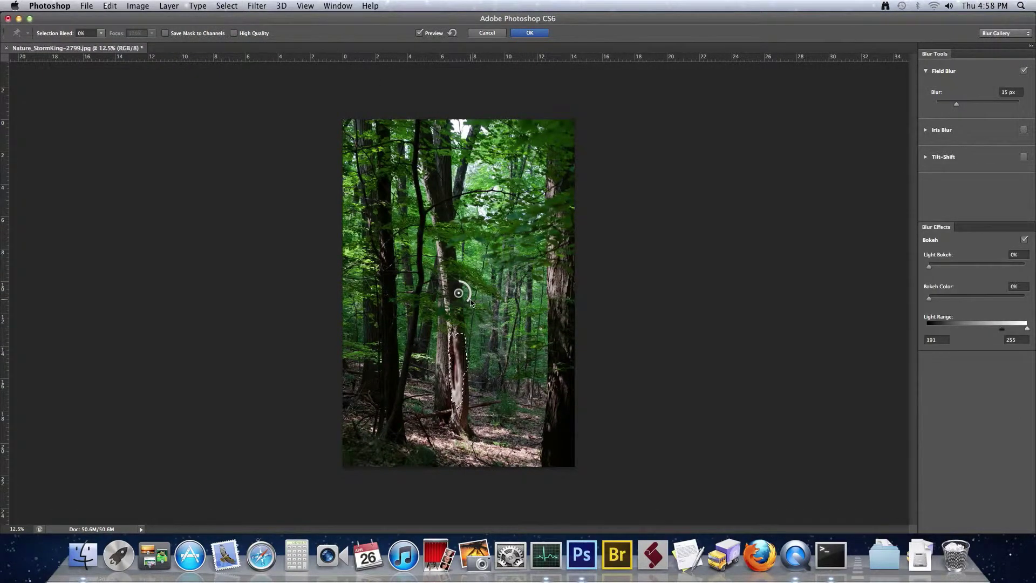
drag(471, 300, 447, 306)
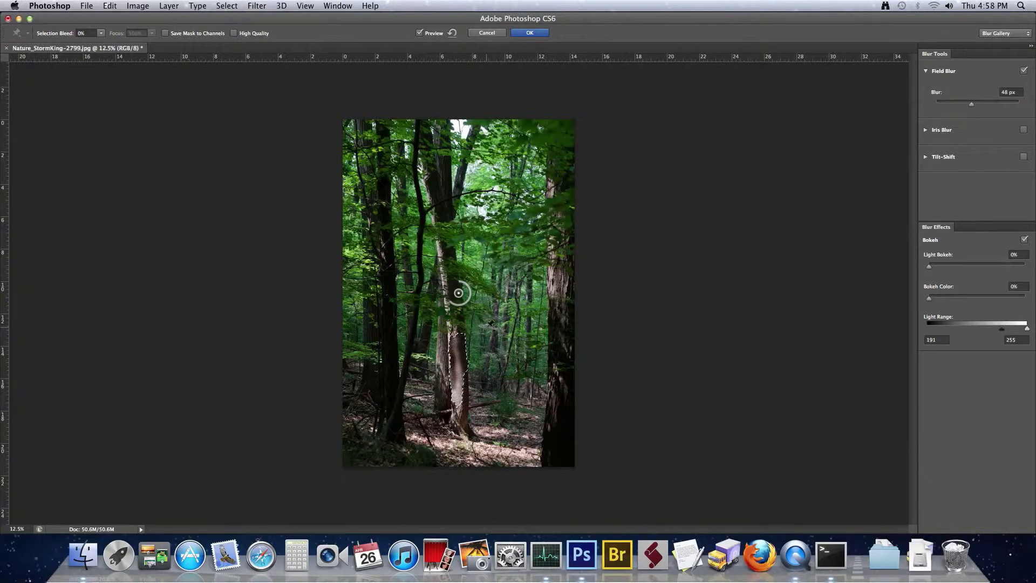
key(super+1)
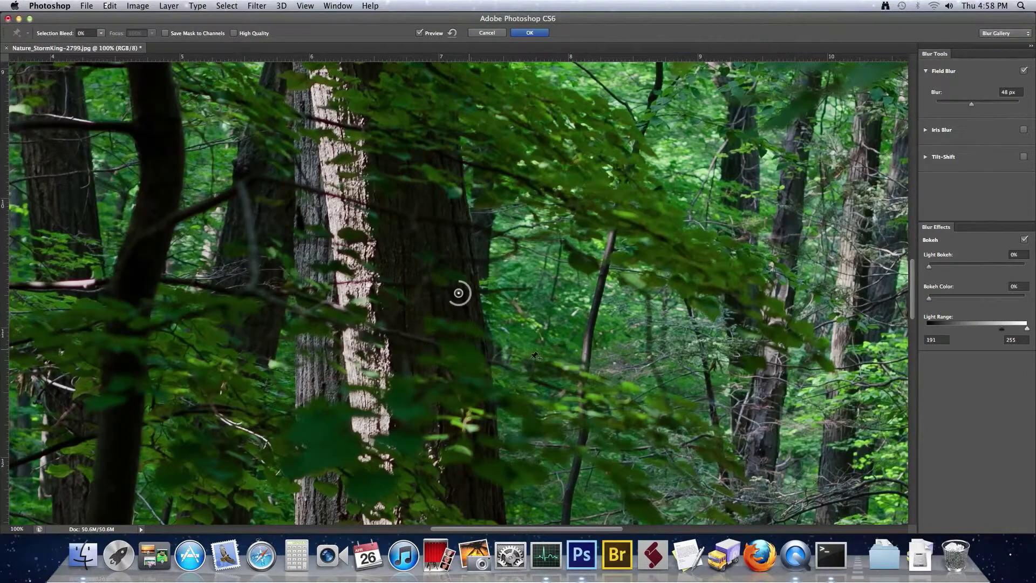
drag(530, 417, 519, 211)
drag(538, 429, 543, 282)
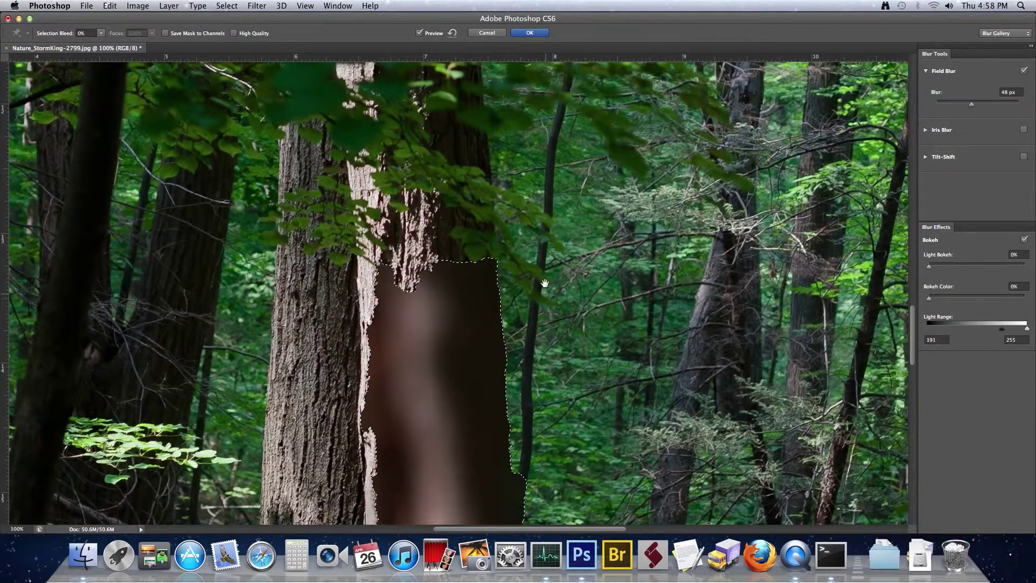
drag(595, 379, 544, 266)
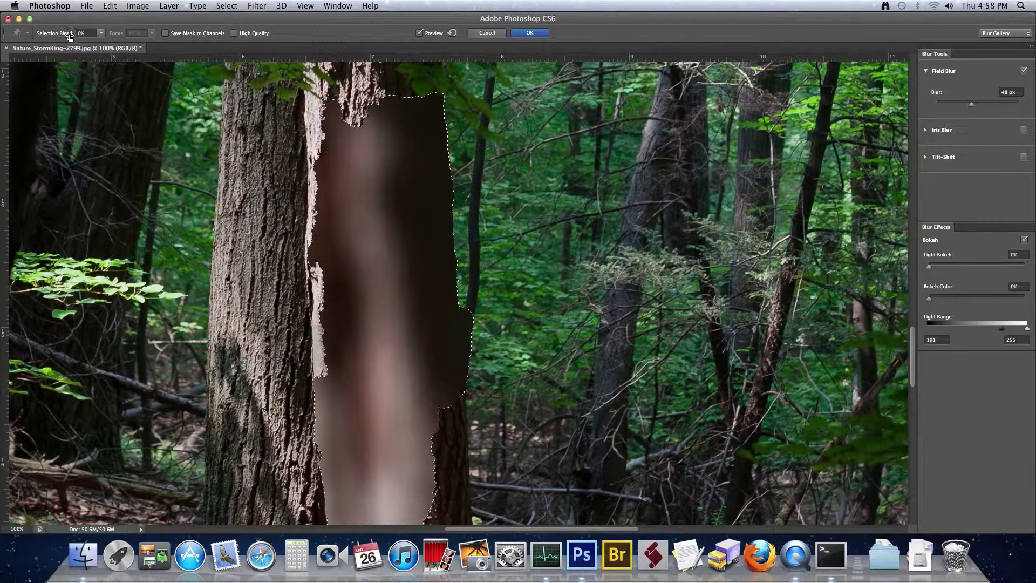
Set the blur's Selection Bleed to 100% and apply the Field Blur to the trunk.
click(101, 33)
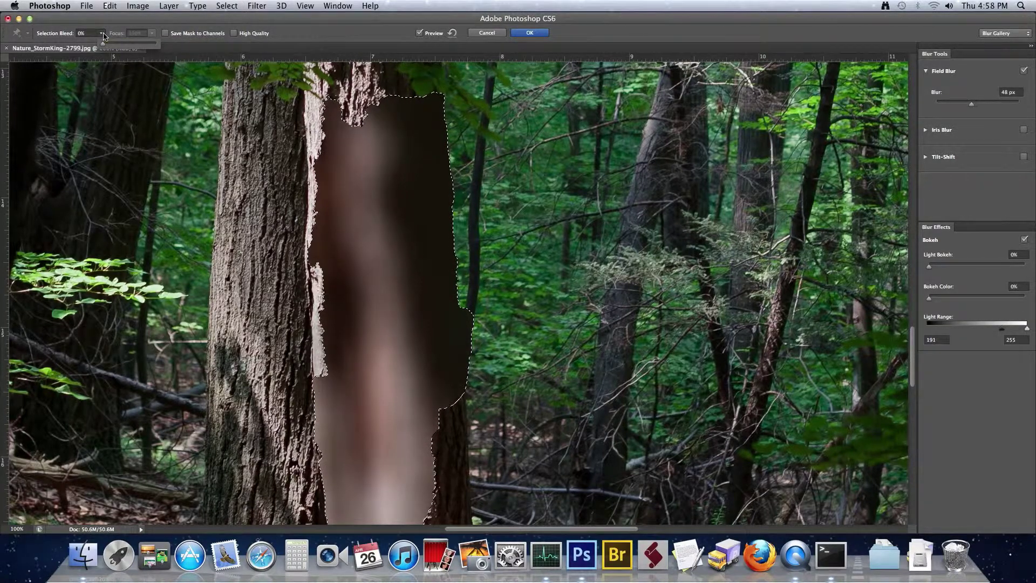
drag(101, 43, 167, 54)
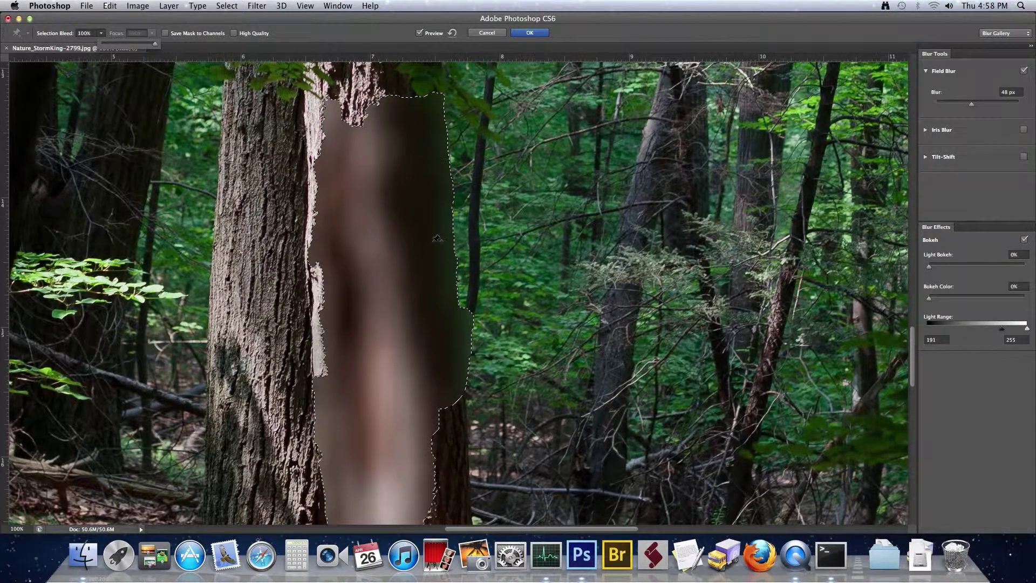
mouse_move(155, 46)
mouse_down()
mouse_move(87, 57)
mouse_move(167, 49)
mouse_up()
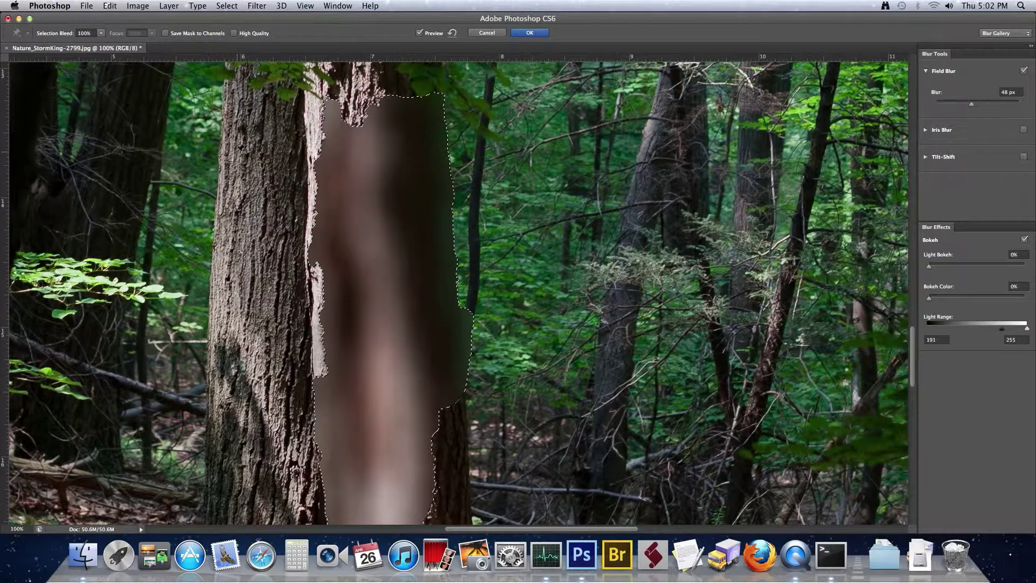
key(super+0)
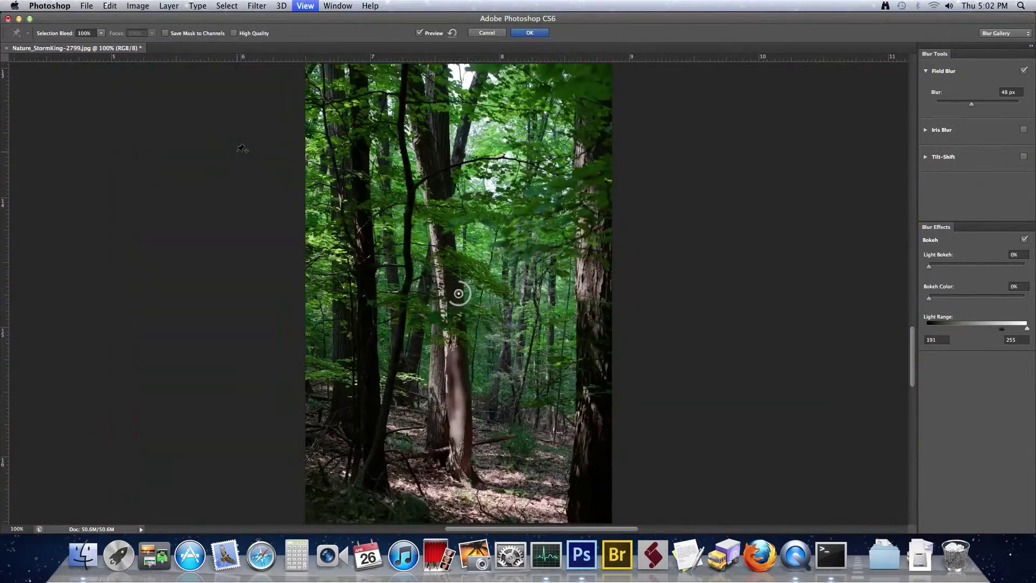
click(529, 33)
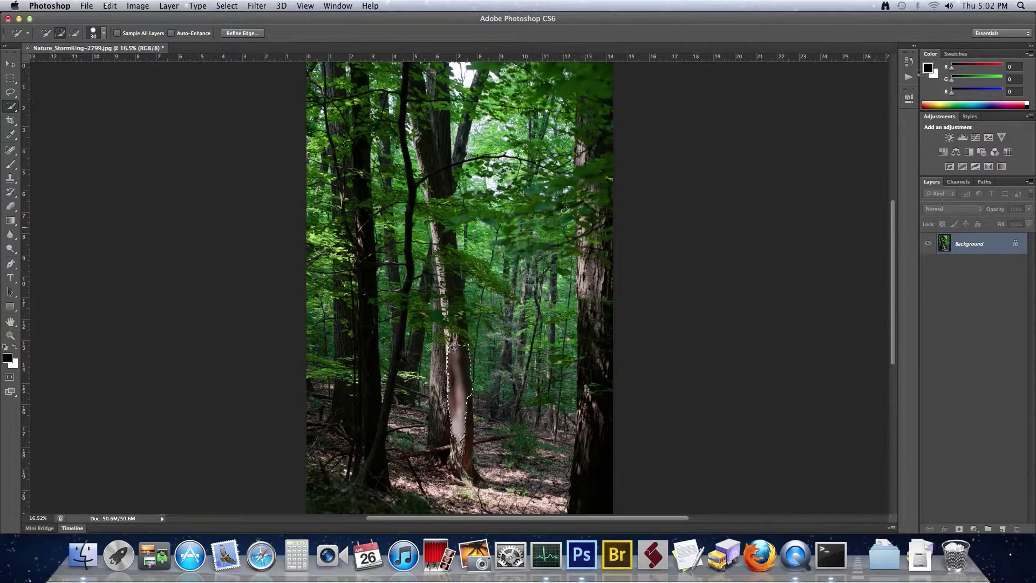
Step back in the history to the Quick Selection state to remove the trunk's blur.
click(909, 61)
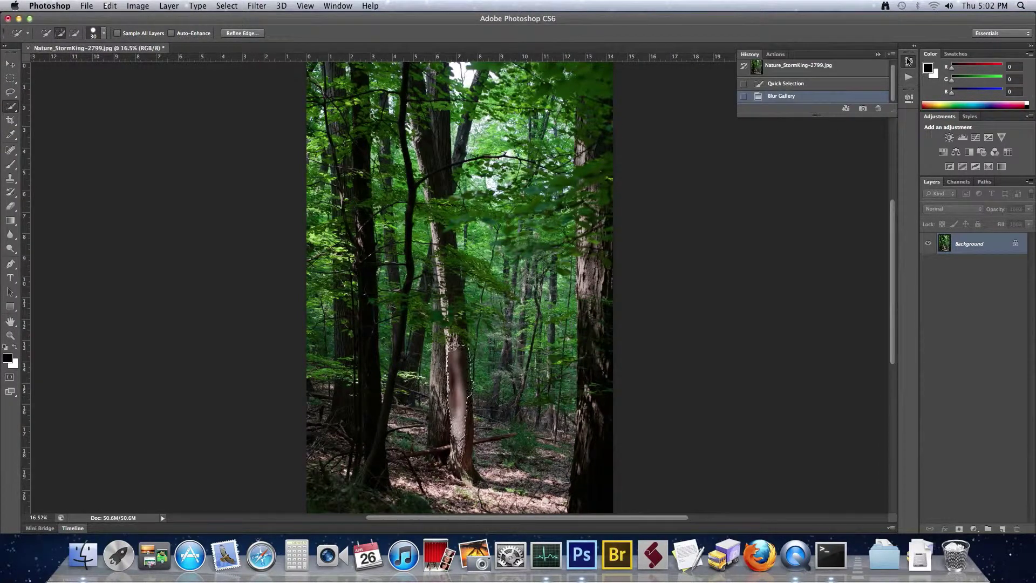
click(797, 86)
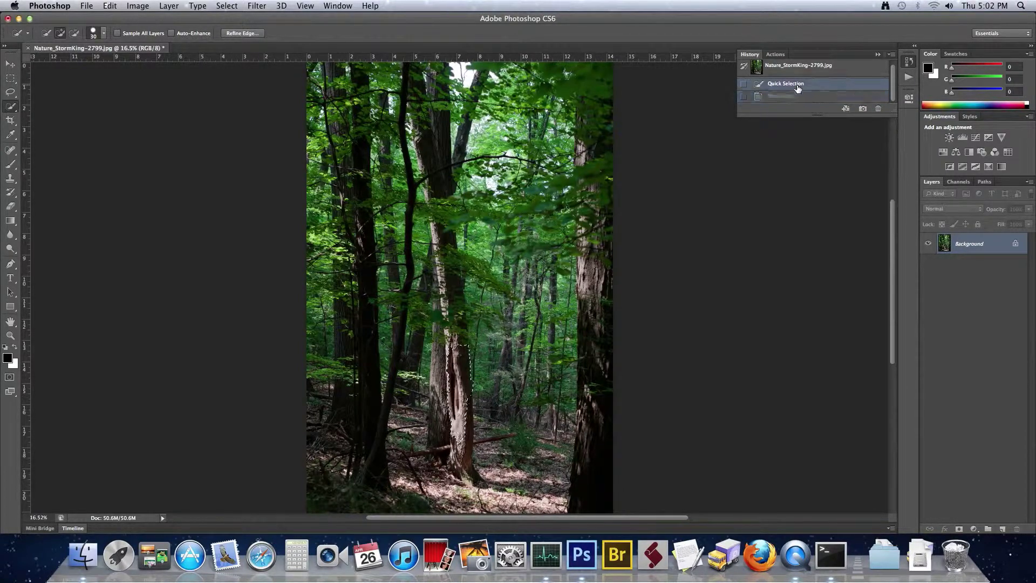
click(909, 62)
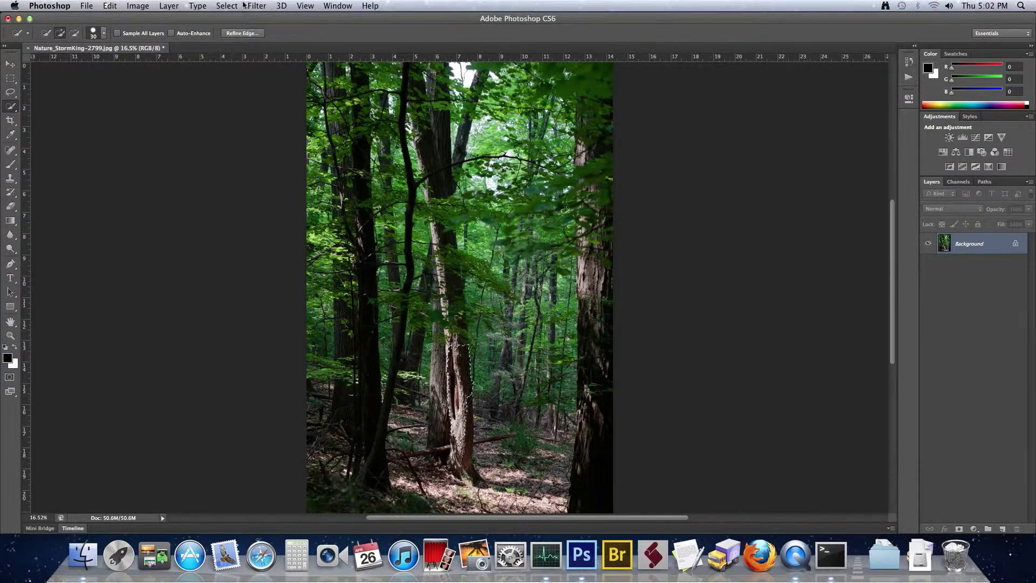
Reapply the last Blur Gallery filter directly to the trunk selection with the same settings.
click(262, 7)
click(252, 100)
click(257, 6)
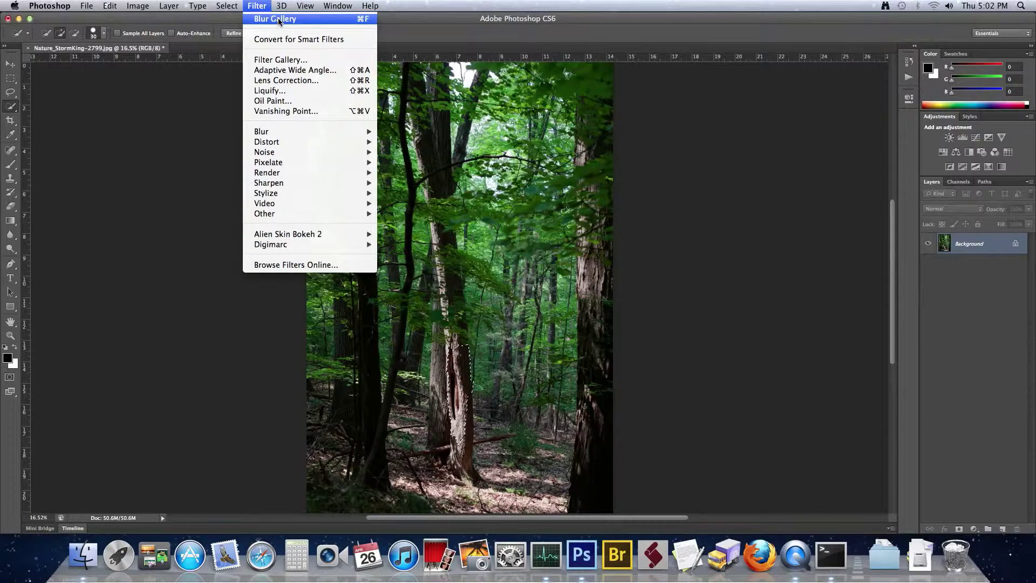
key(Escape)
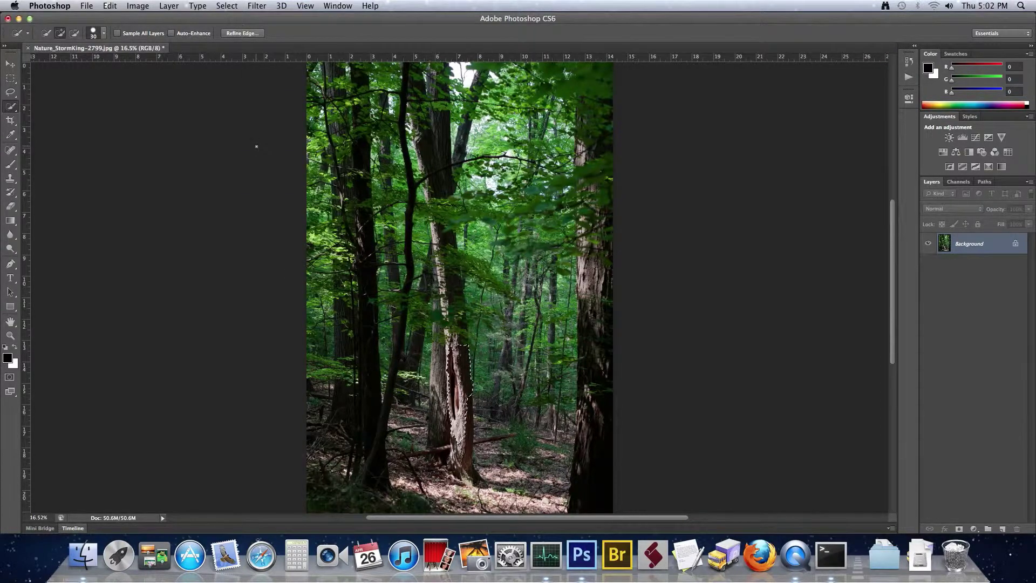
key(super+f)
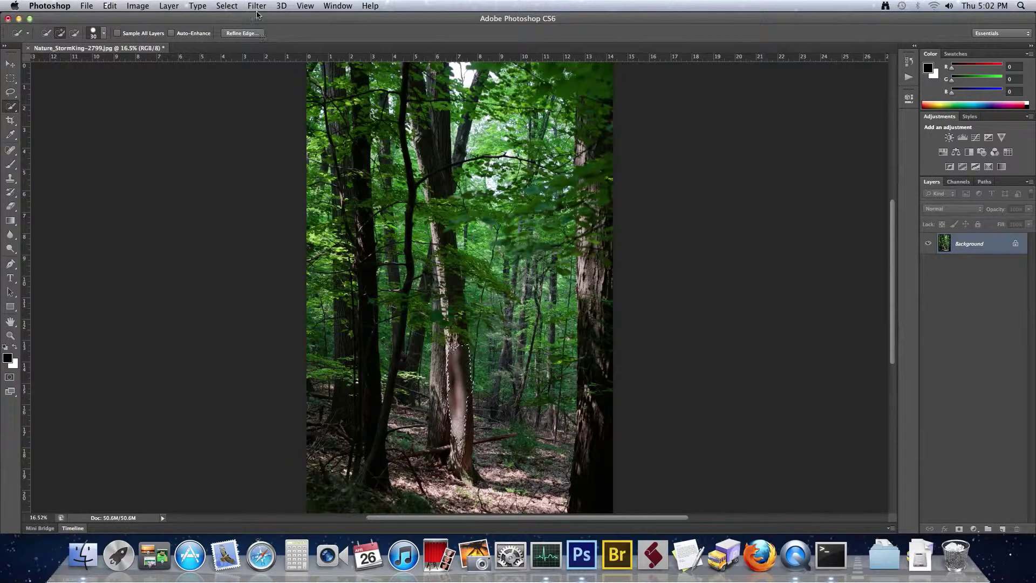
Return to the Quick Selection history state and reopen the last Blur Gallery filter for editing its settings.
click(910, 61)
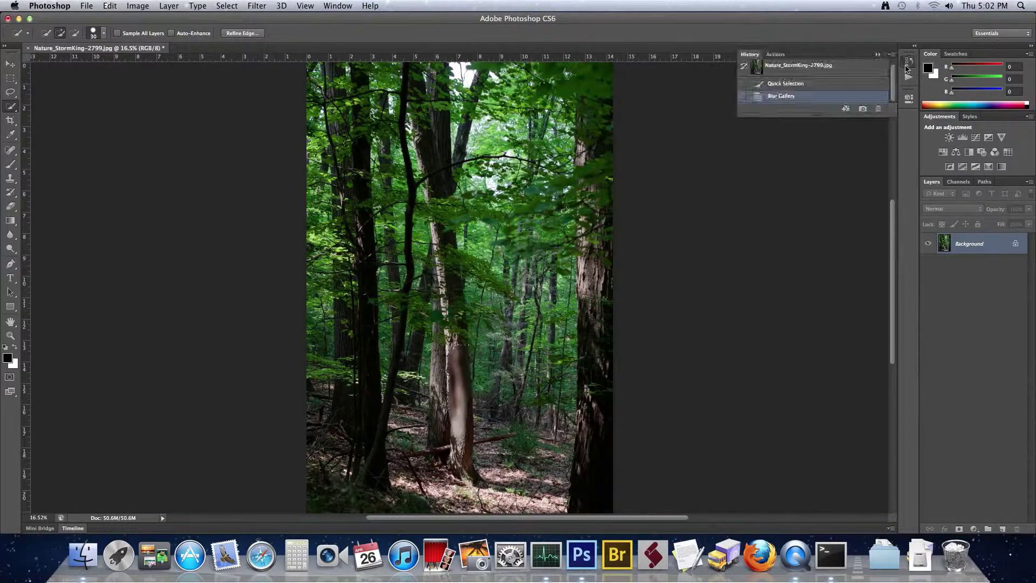
click(829, 86)
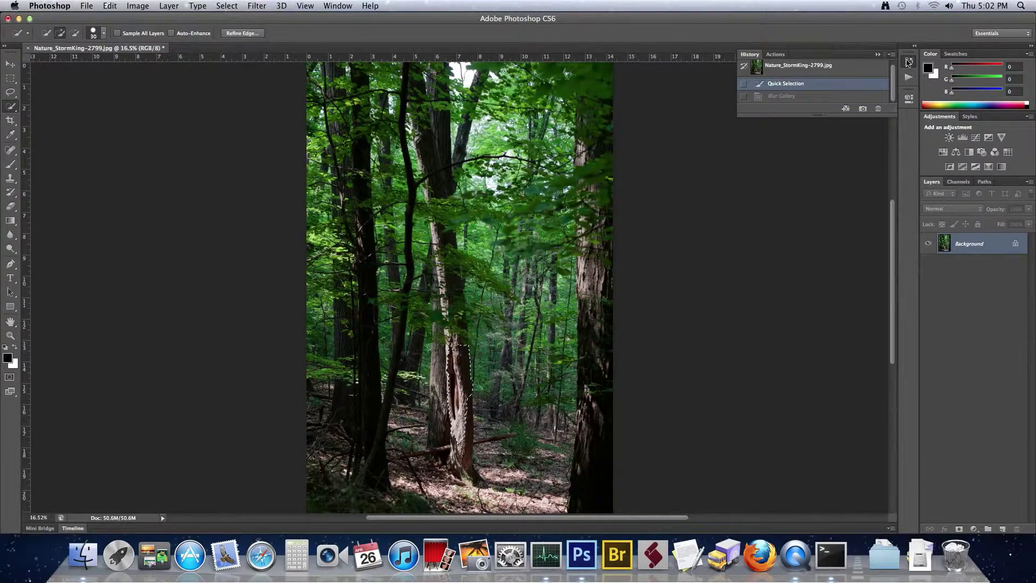
click(909, 61)
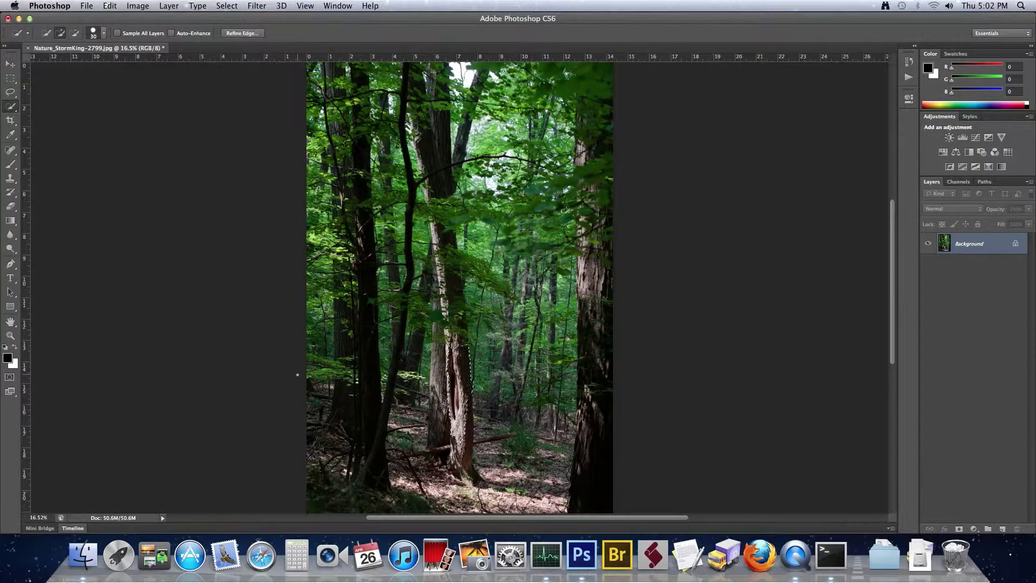
key(alt)
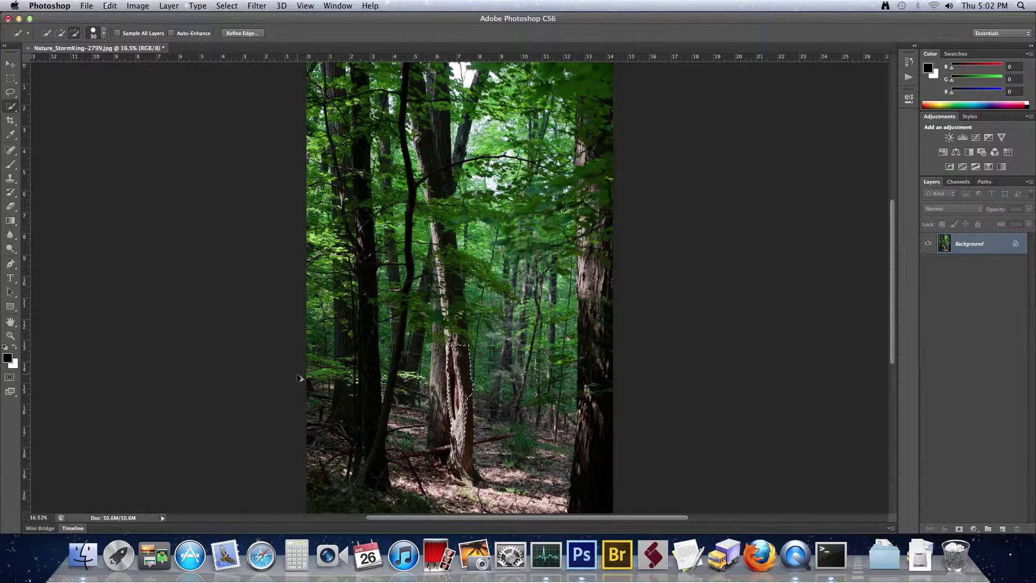
key(super+alt+f)
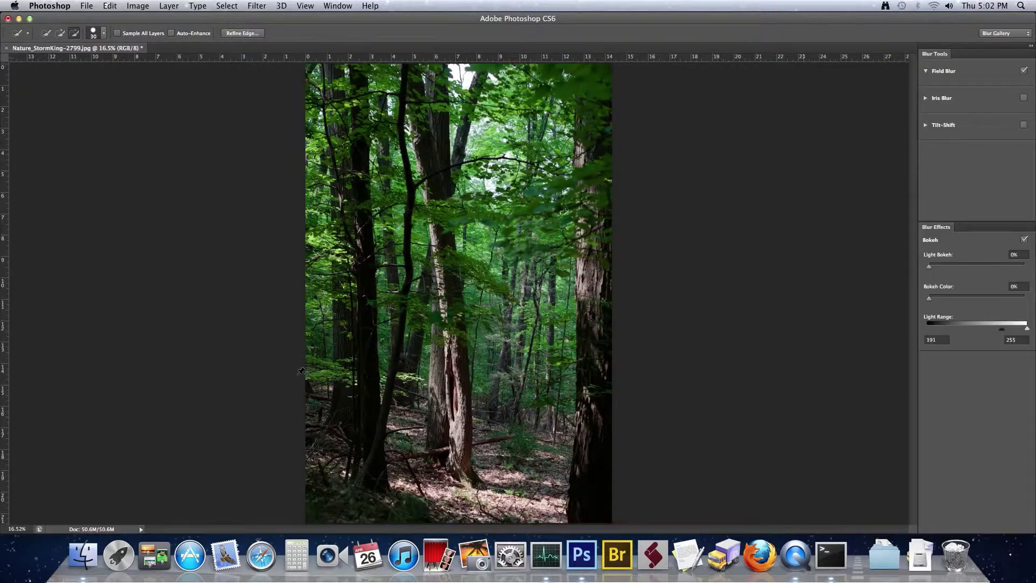